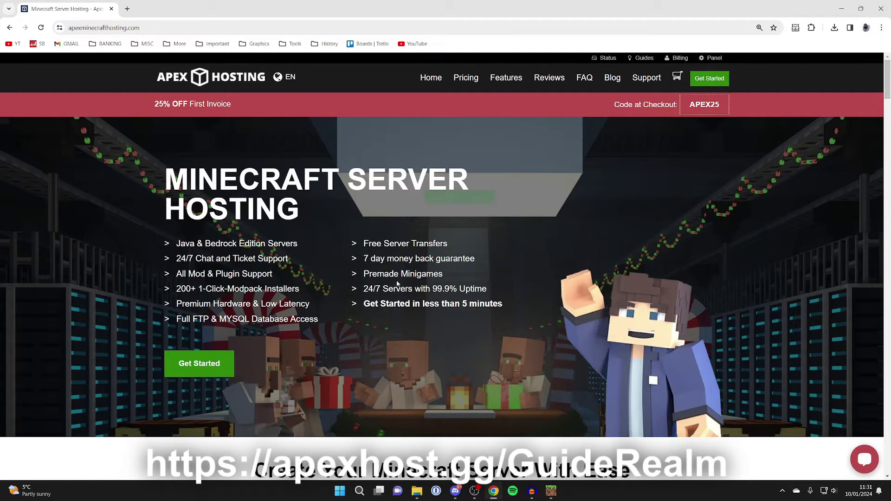
Open the list of saved worlds from Minecraft's main menu.
scroll(395, 274, "down", 7)
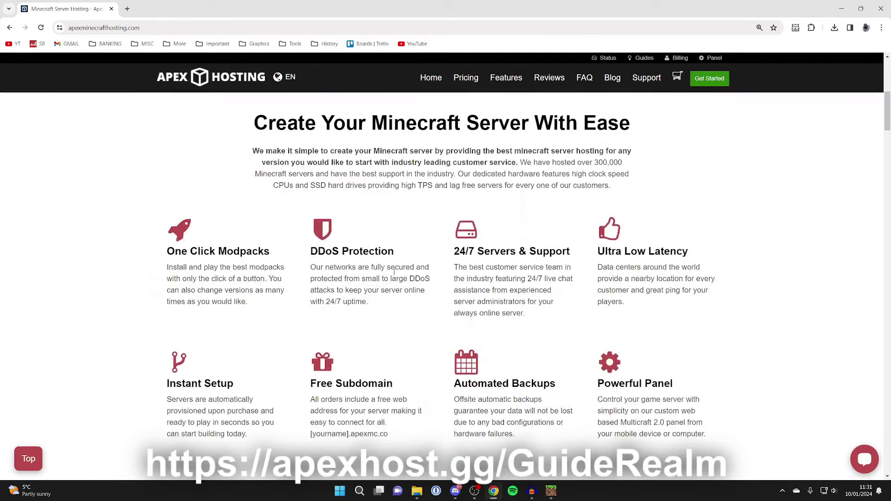
scroll(395, 275, "down", 1)
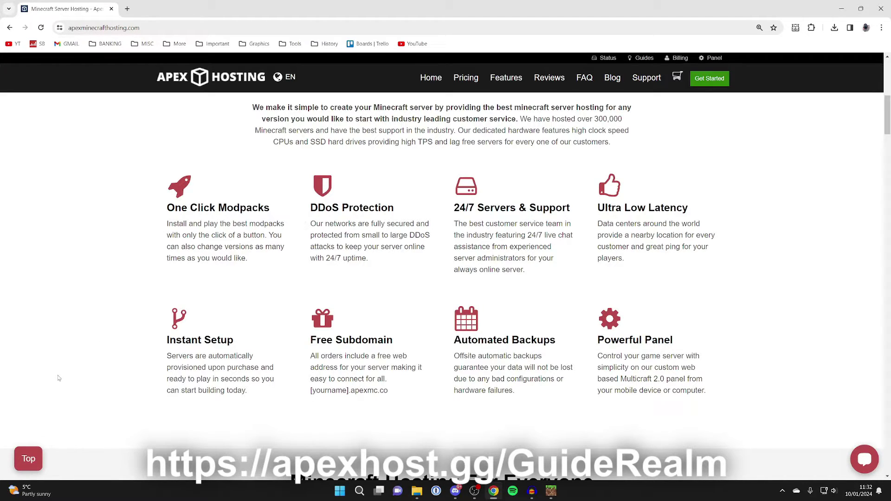
scroll(198, 330, "up", 1)
scroll(198, 331, "up", 7)
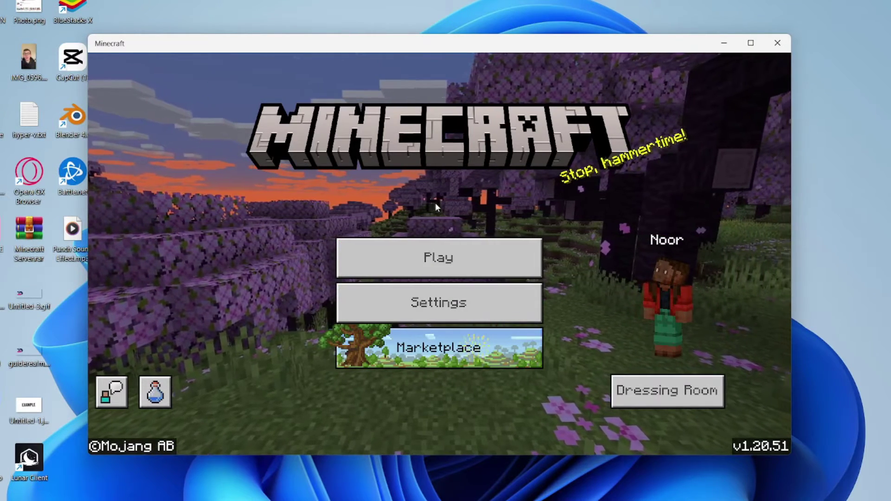
left_click(421, 274)
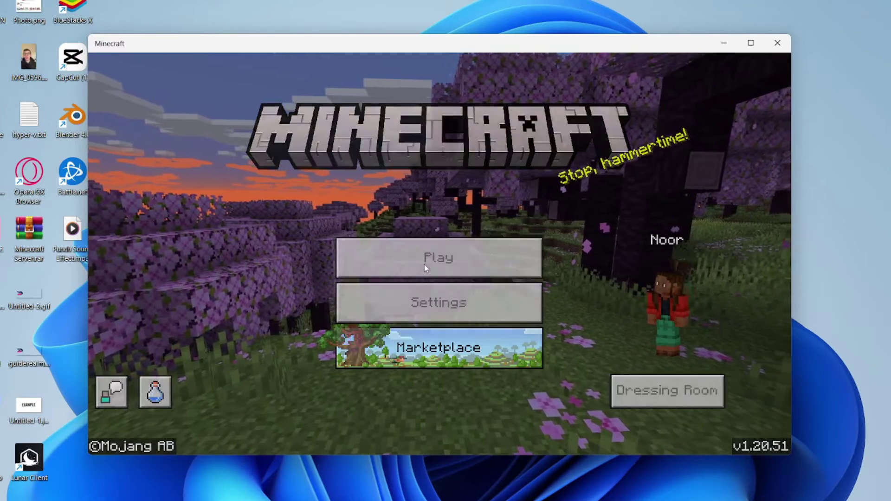
Open the edit settings of the first My World survival world.
scroll(425, 271, "down", 2)
scroll(425, 276, "down", 1)
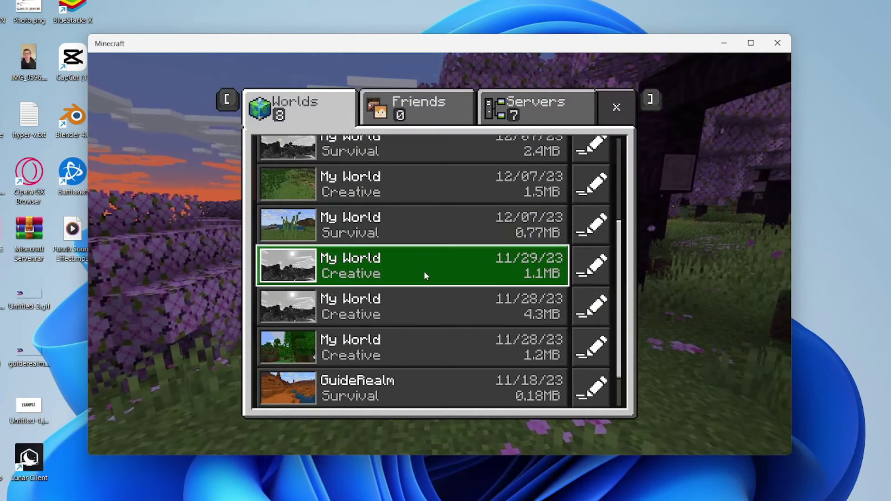
scroll(424, 271, "up", 4)
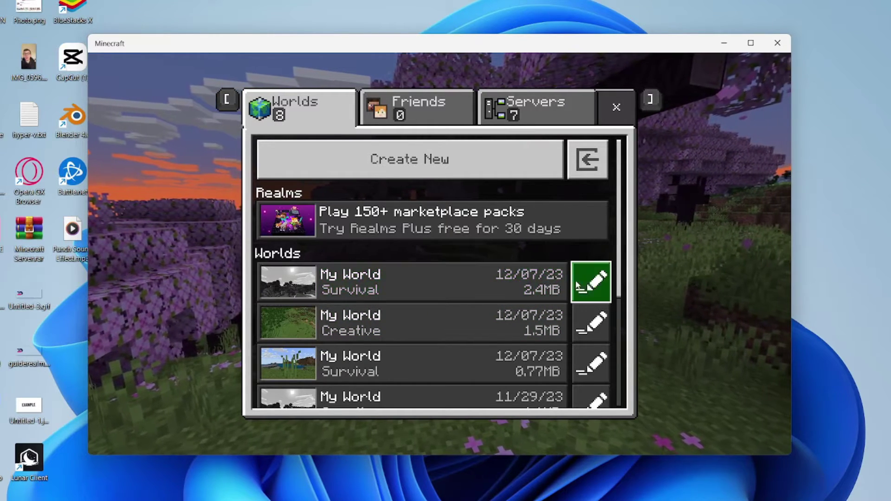
left_click(595, 284)
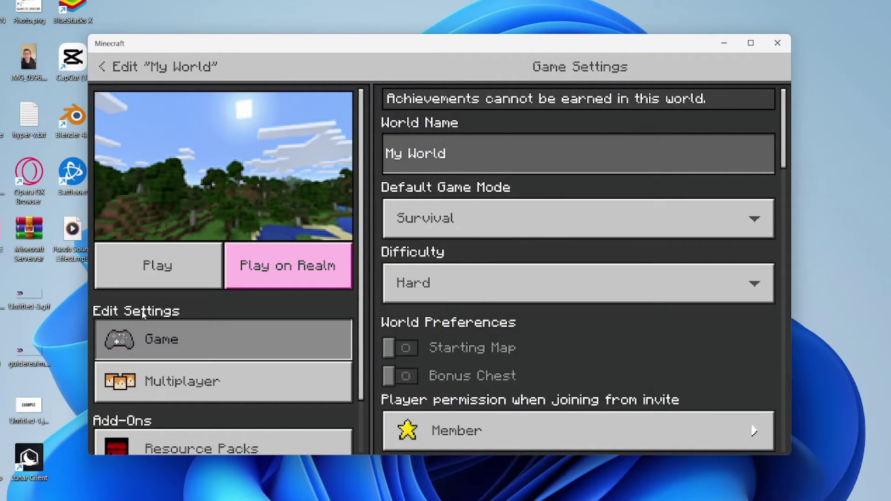
Scroll My World's game settings down to the Export World, Delete World and Copy World buttons.
scroll(483, 310, "down", 10)
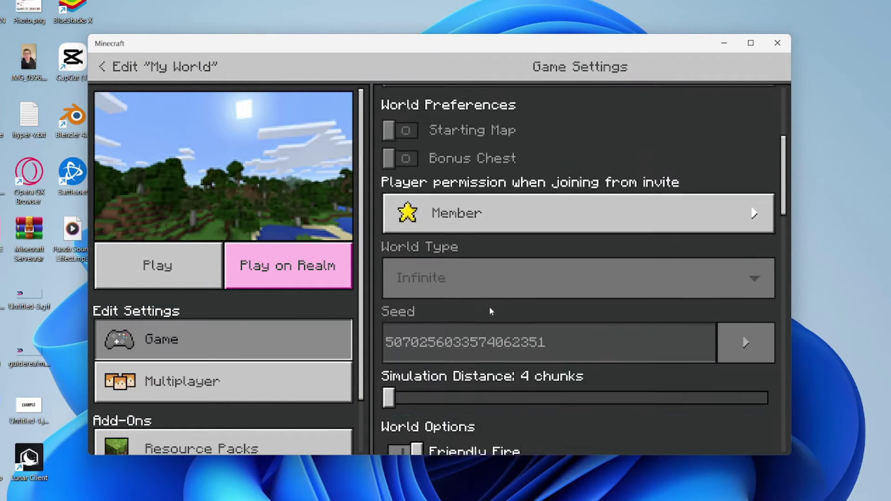
scroll(508, 299, "down", 15)
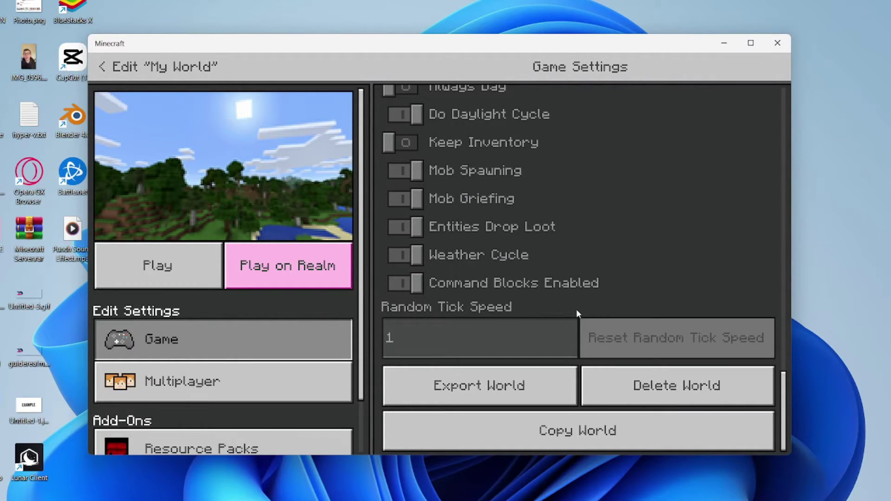
Export My World to the Desktop as My World.mcworld.
left_click(539, 379)
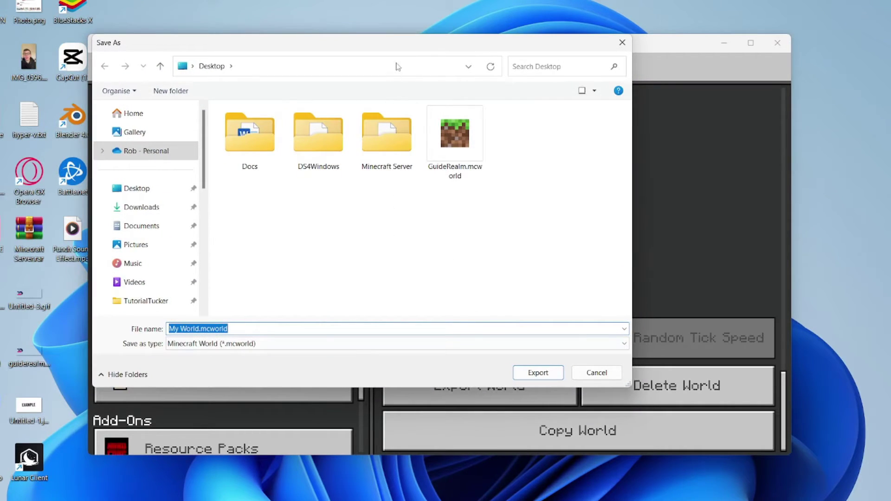
left_click_drag(412, 44, 505, 61)
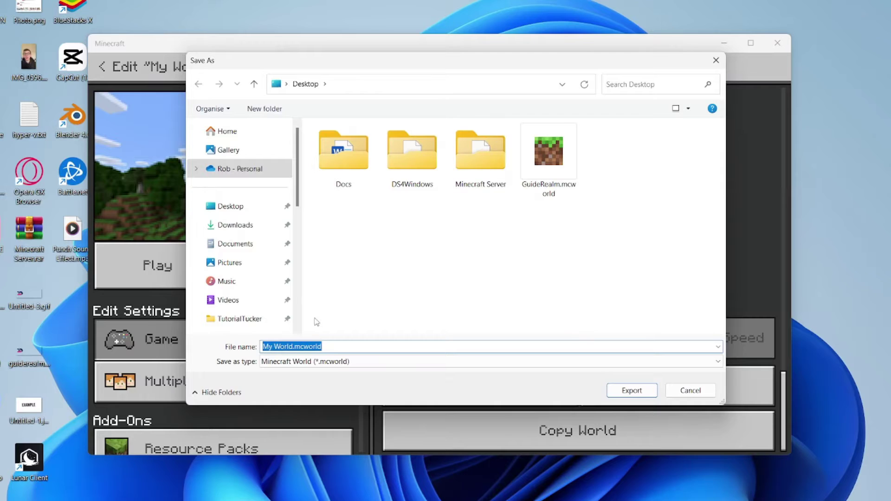
left_click(310, 346)
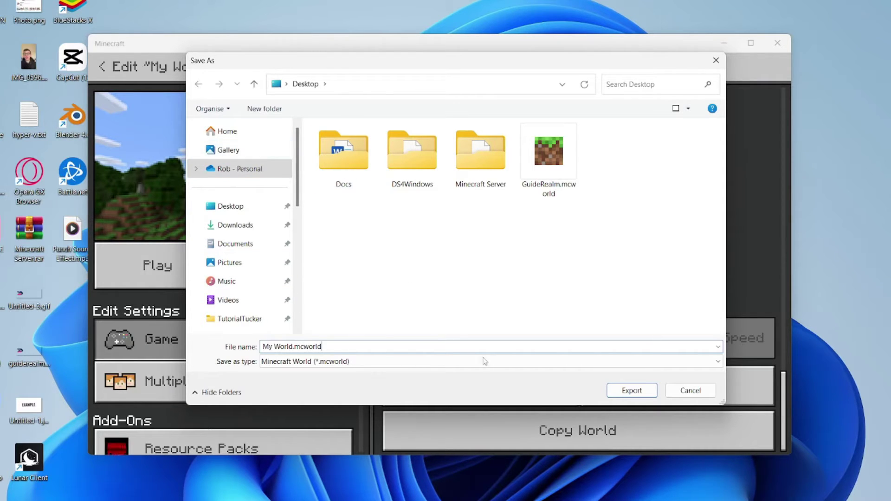
left_click(631, 390)
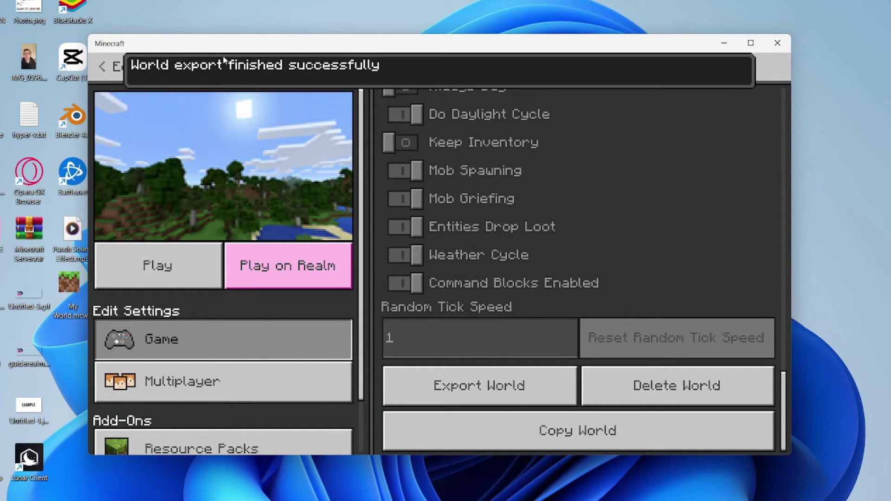
left_click_drag(222, 43, 310, 46)
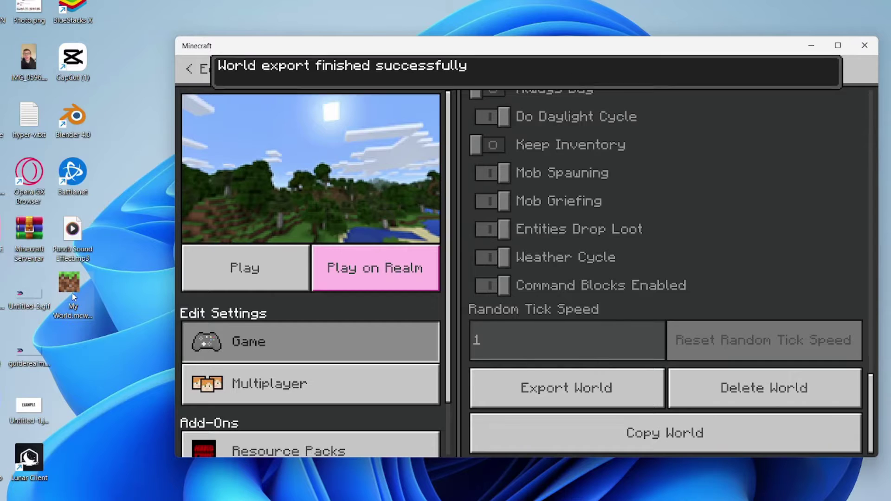
Import My World.mcworld back into Minecraft from its desktop icon.
double_click(73, 287)
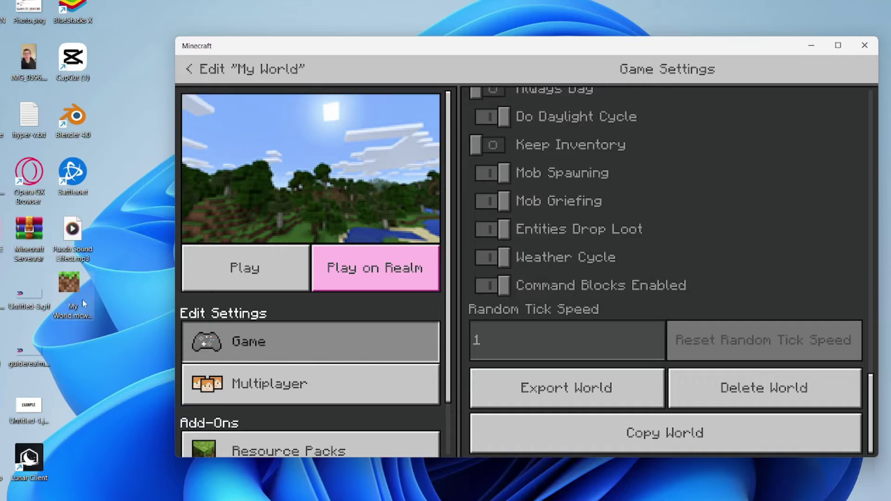
left_click(75, 300)
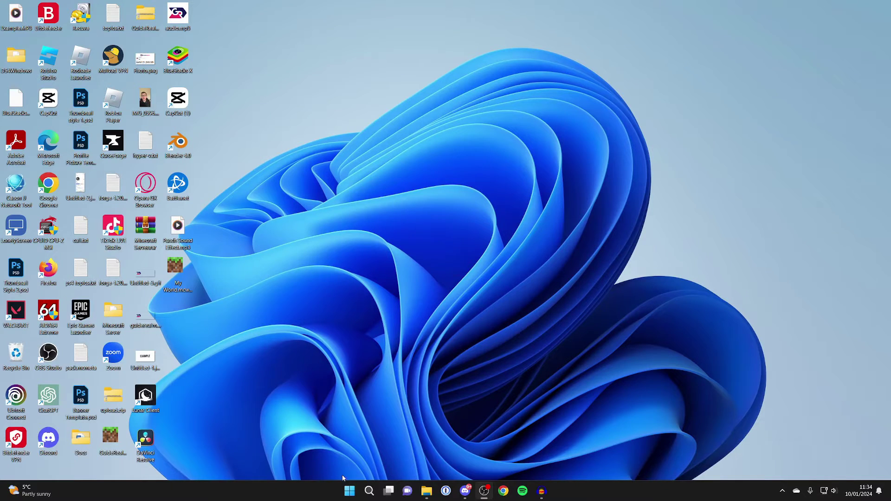
Open %localappdata% in File Explorer through the Run dialog.
left_click(367, 491)
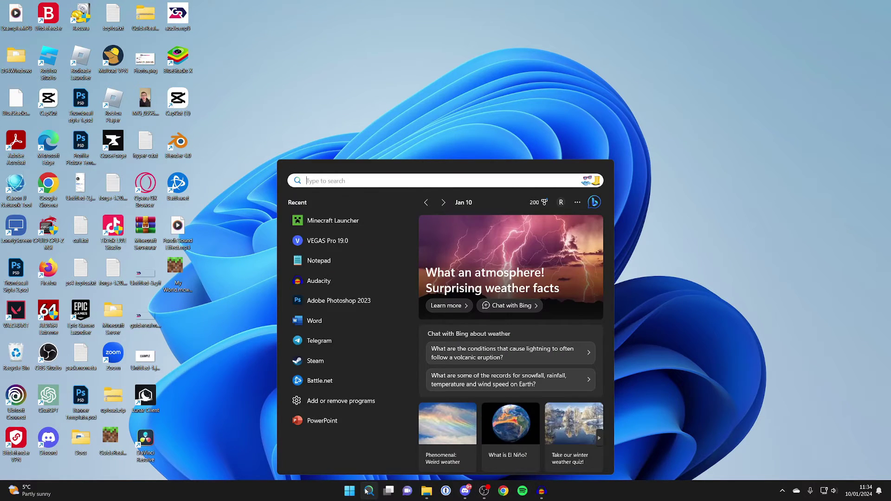
type("run")
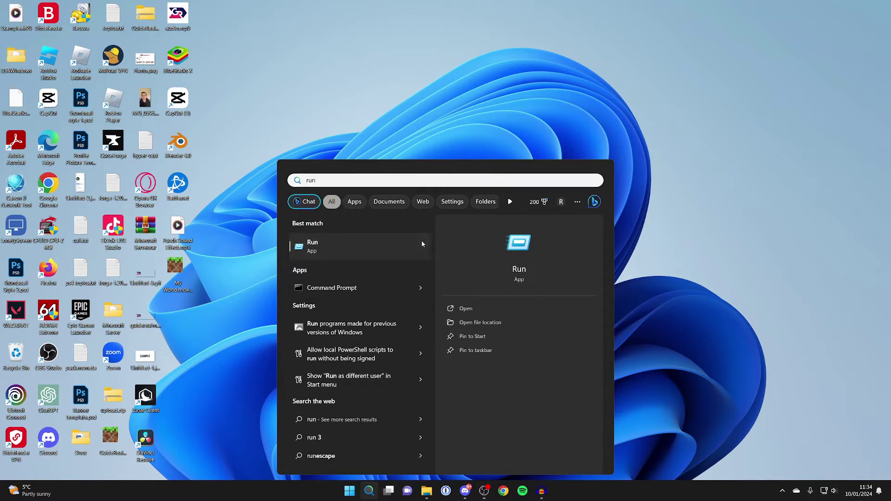
left_click(421, 244)
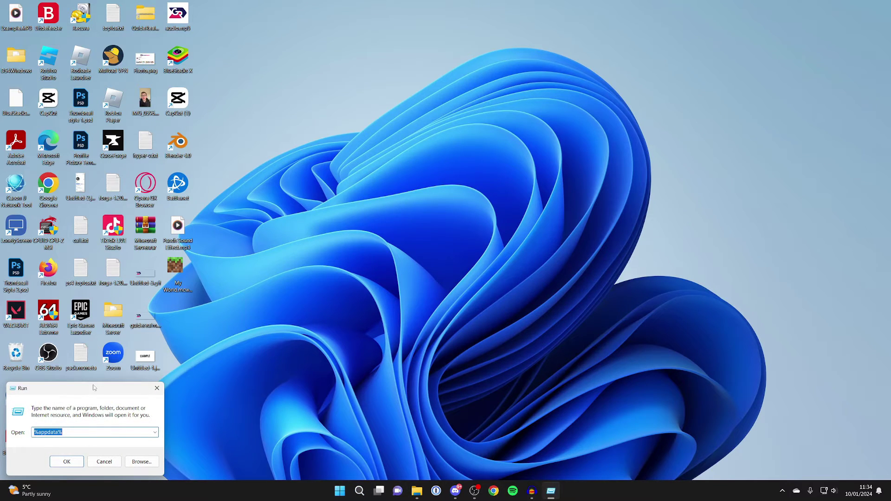
key("BackSpace")
left_click_drag(94, 387, 471, 190)
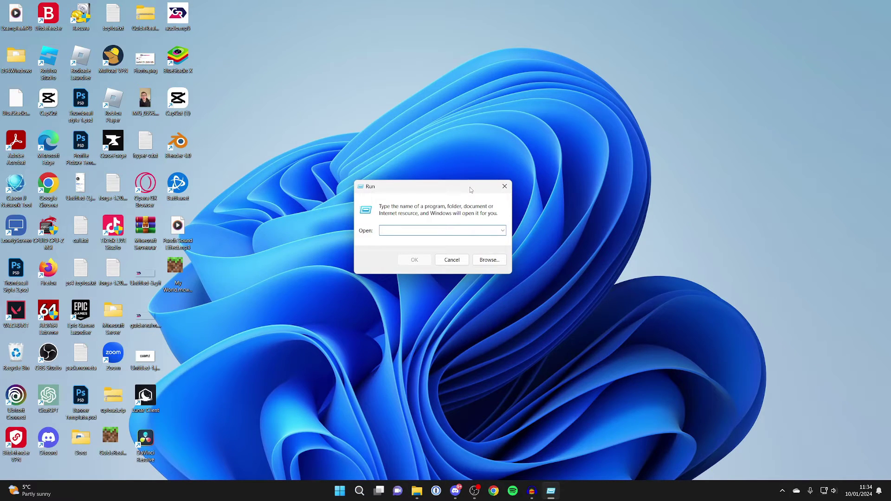
type("%localap")
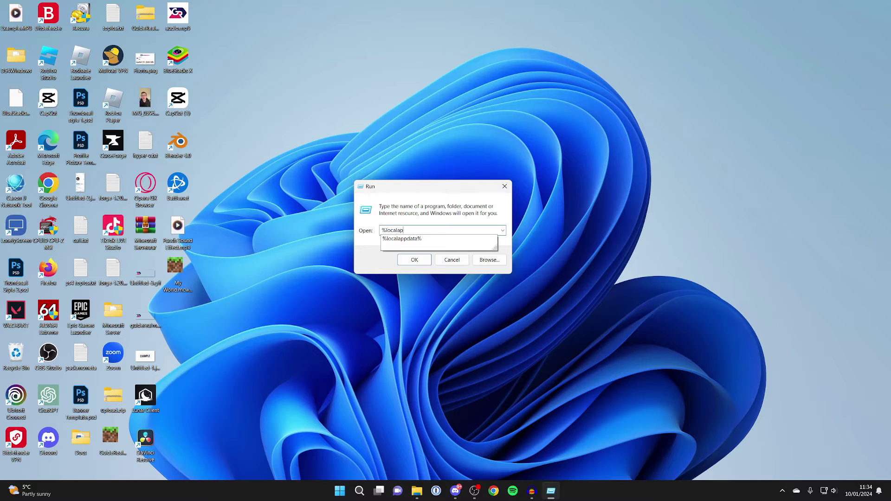
type("pdata%")
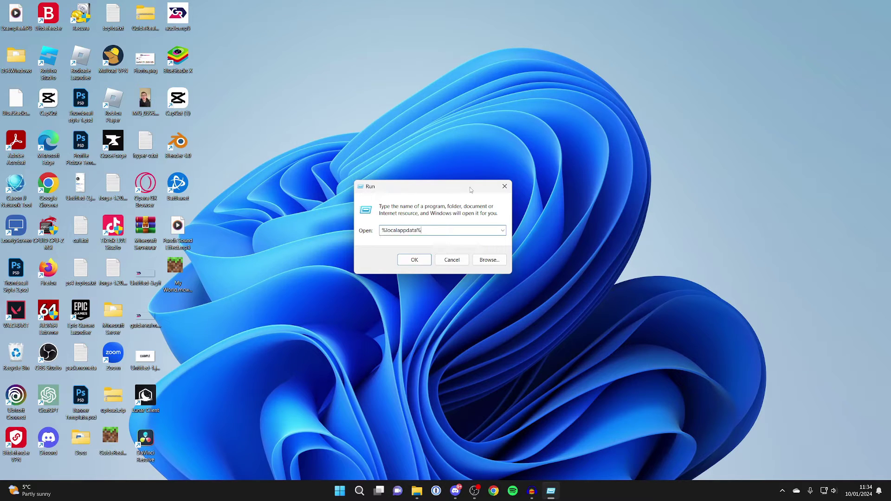
left_click(413, 261)
Open the Packages folder inside AppData\Local.
left_click_drag(471, 80, 453, 74)
scroll(426, 179, "down", 6)
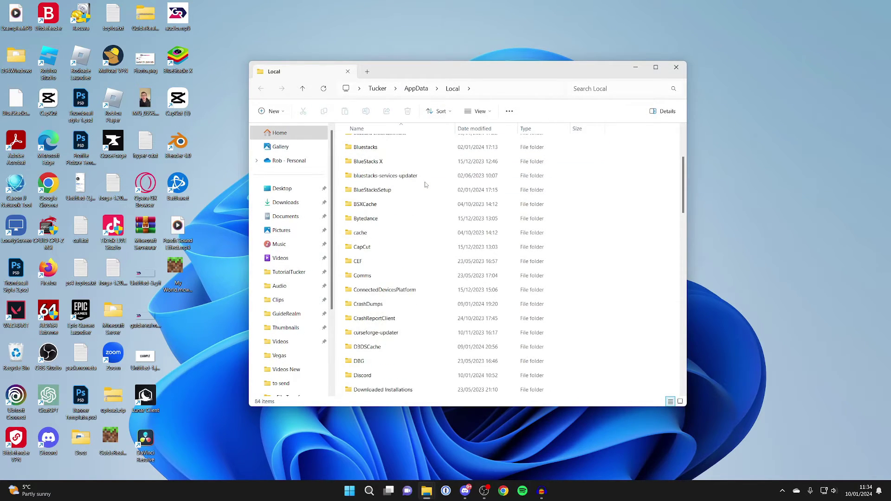
scroll(426, 185, "down", 14)
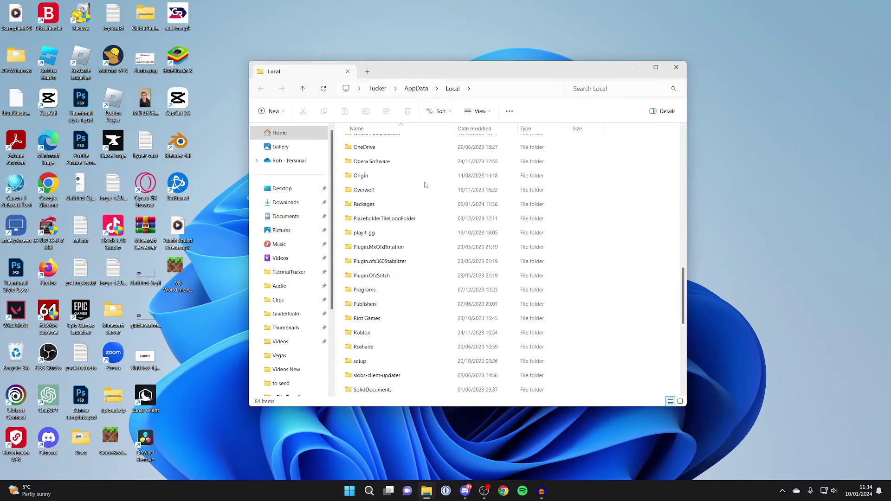
left_click(379, 211)
double_click(393, 203)
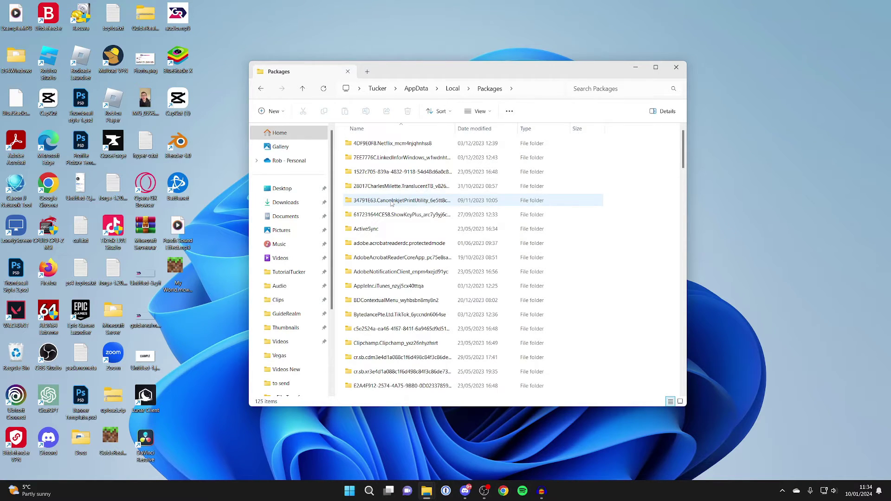
Find and select the Microsoft.MinecraftUWP_8wekyb3d8bbwe package folder.
scroll(391, 203, "down", 3)
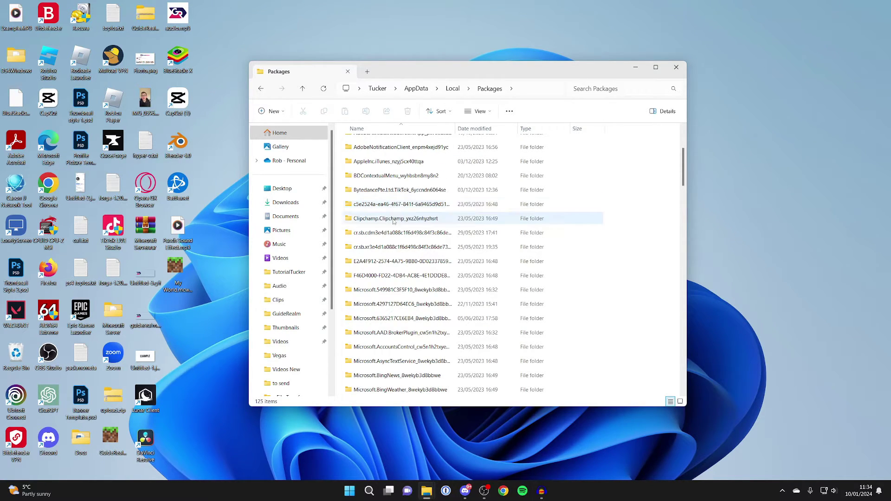
scroll(395, 255, "down", 1)
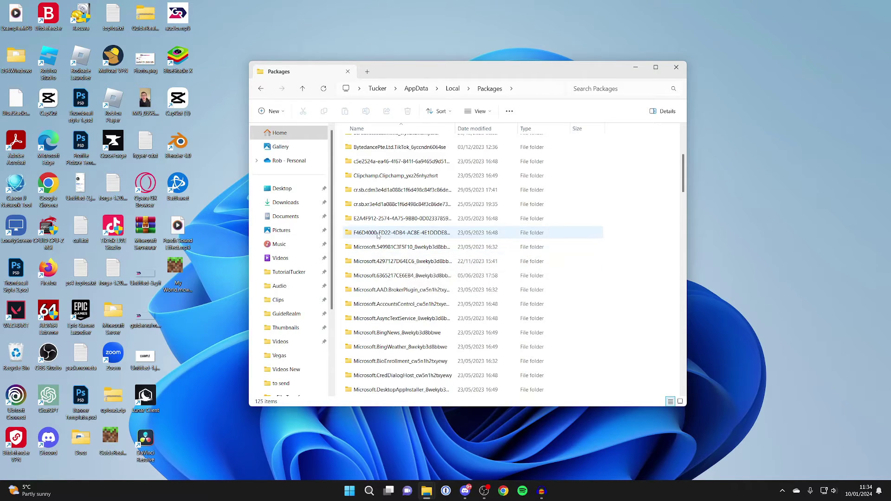
scroll(381, 263, "down", 1)
scroll(379, 264, "down", 6)
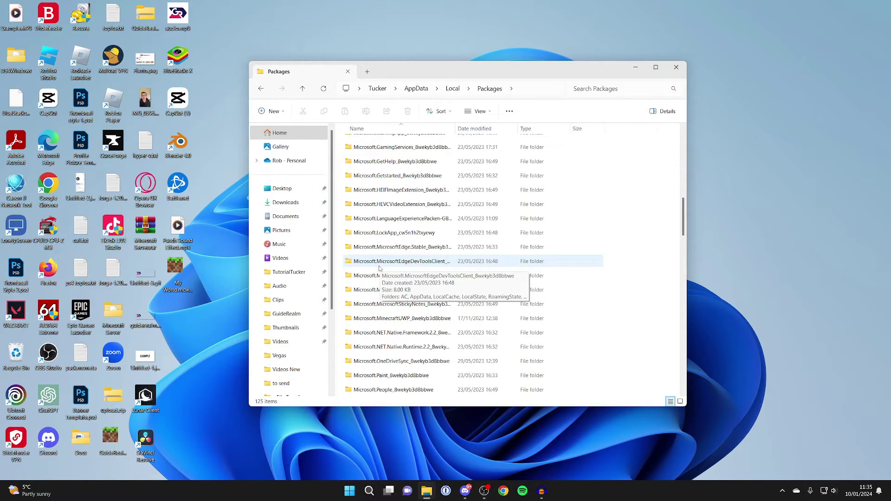
left_click(398, 318)
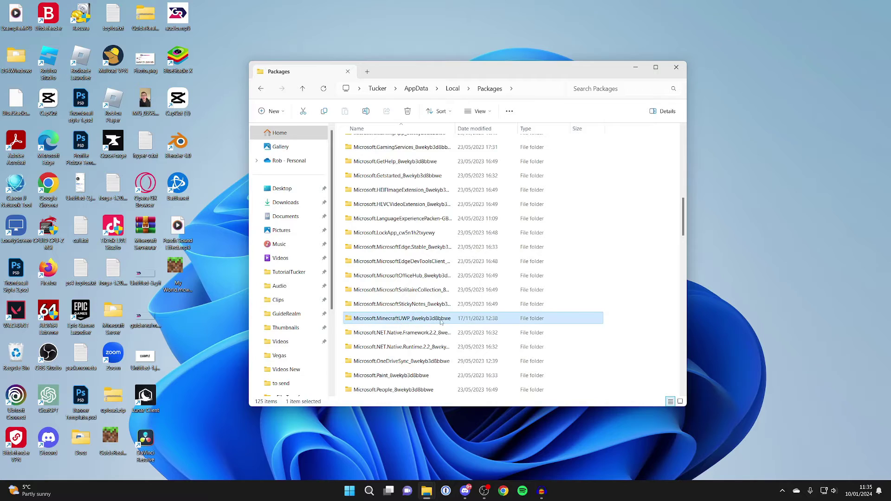
scroll(399, 318, "down", 1)
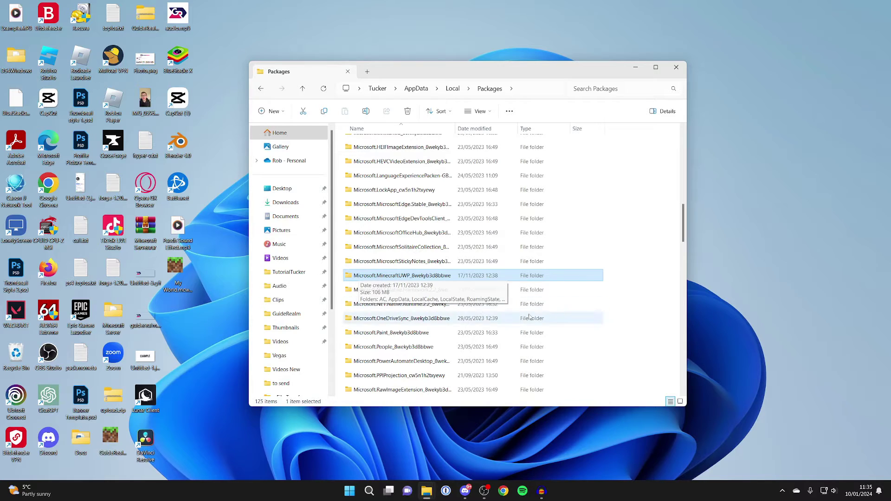
Navigate into the Minecraft package's LocalState\games\com.mojang folder.
double_click(455, 278)
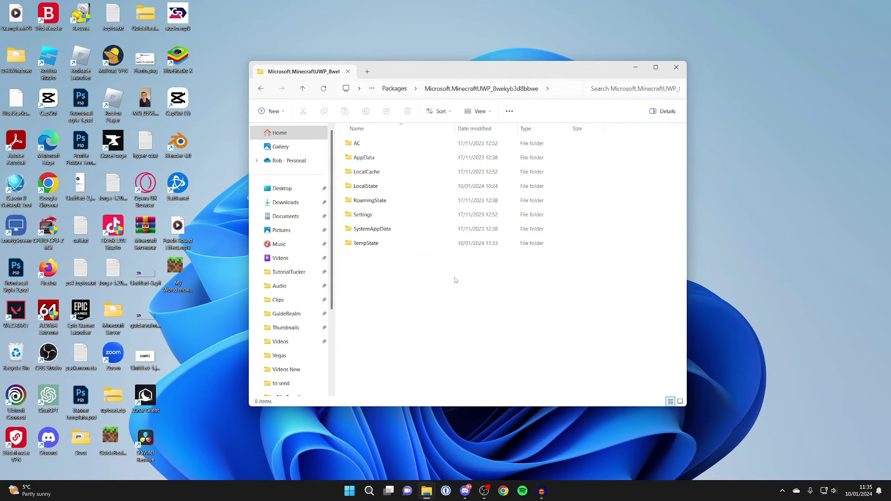
double_click(403, 158)
key("alt+Left")
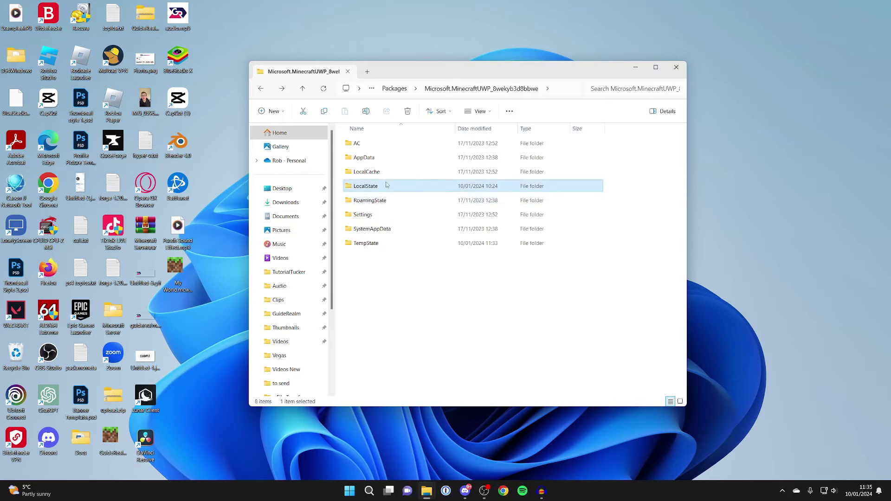
double_click(386, 186)
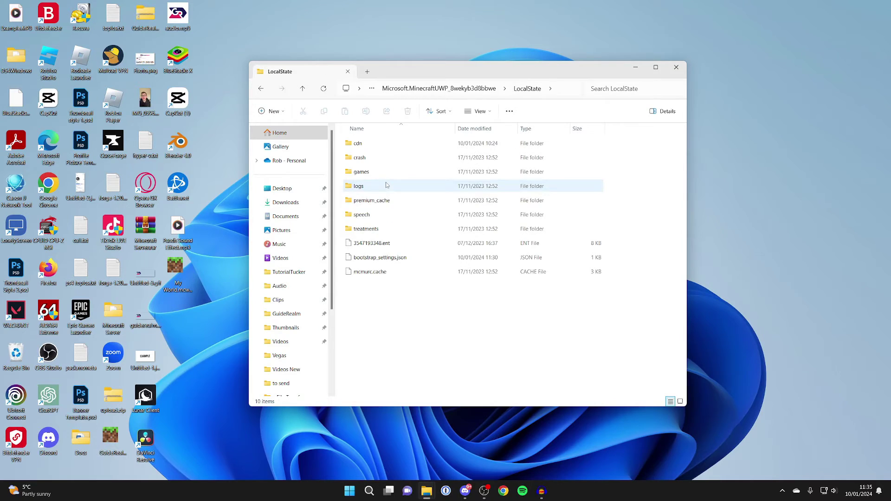
double_click(362, 172)
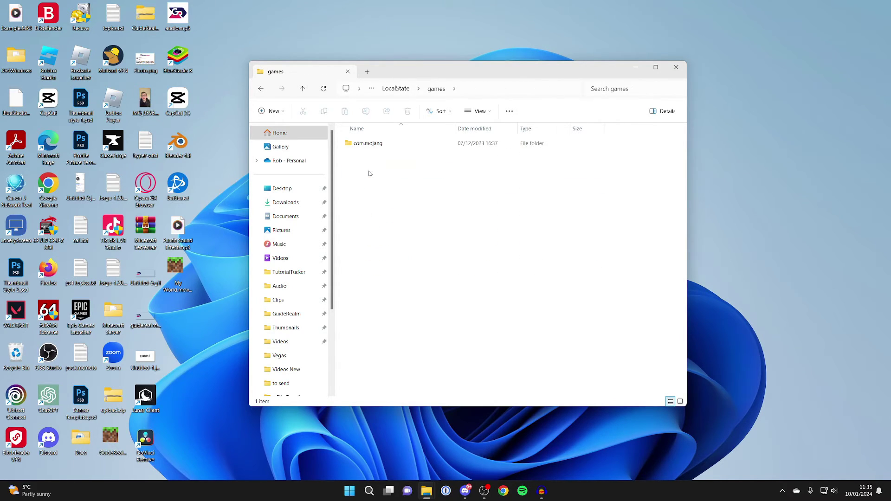
double_click(380, 145)
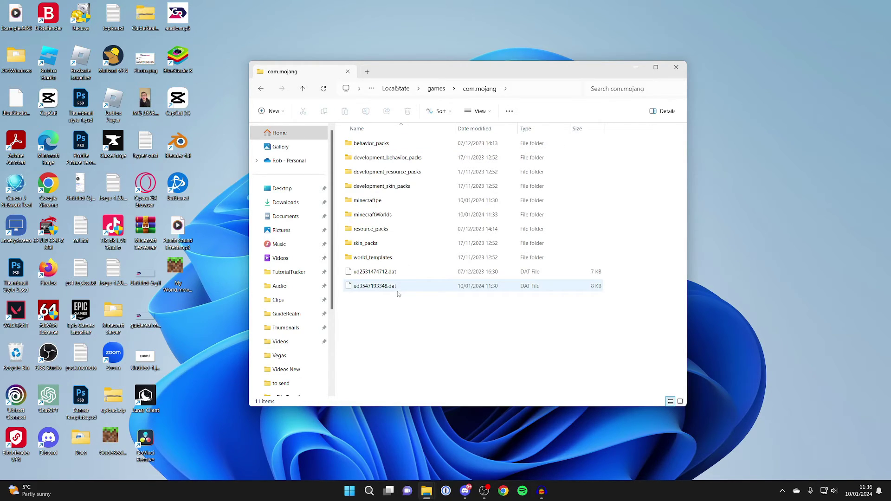
Peek into behavior_packs, return to com.mojang, and open minecraftWorlds.
double_click(433, 143)
left_click(373, 144)
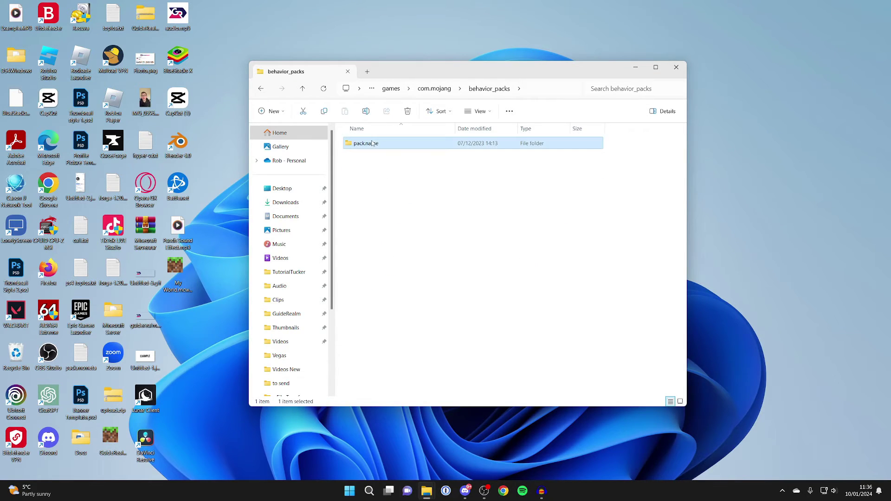
double_click(372, 144)
left_click(261, 88)
left_click(260, 89)
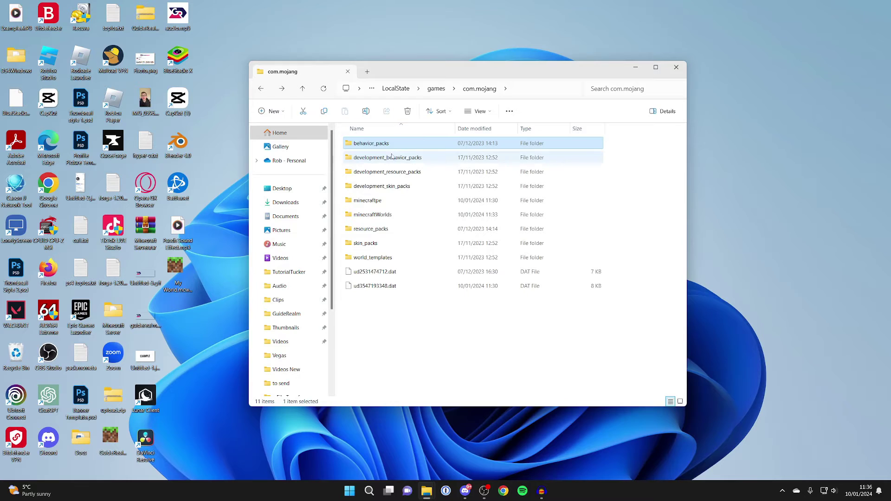
double_click(377, 216)
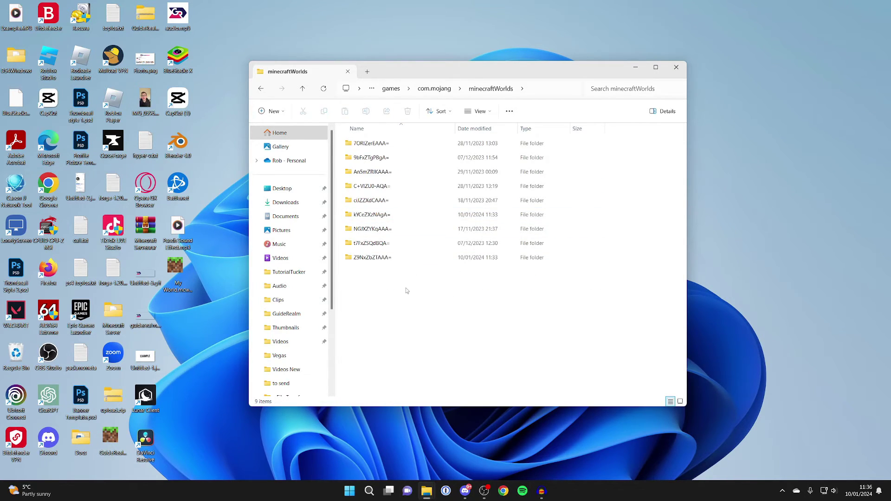
mouse_move(417, 300)
left_mouse_down()
mouse_move(413, 169)
mouse_move(417, 300)
left_mouse_up()
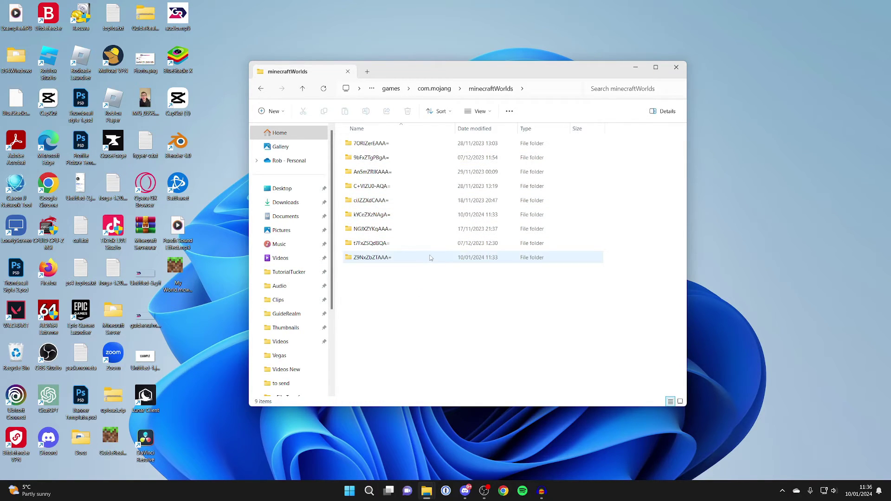
mouse_move(431, 257)
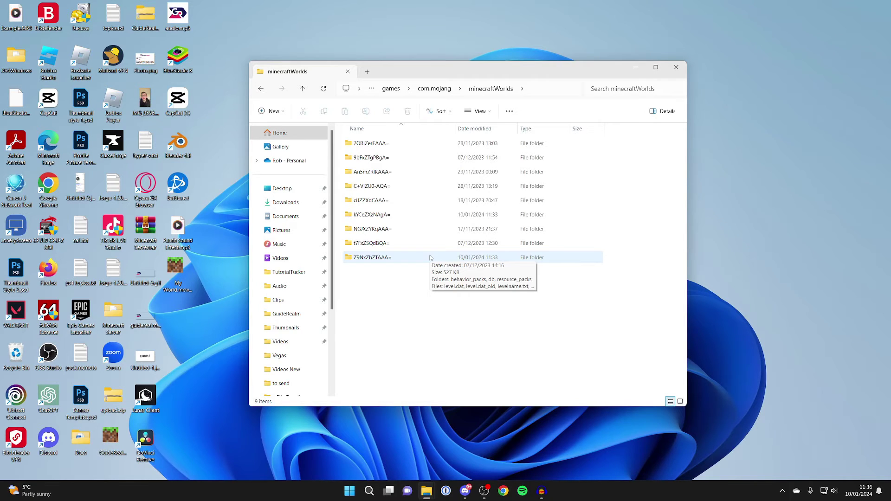
double_click(430, 258)
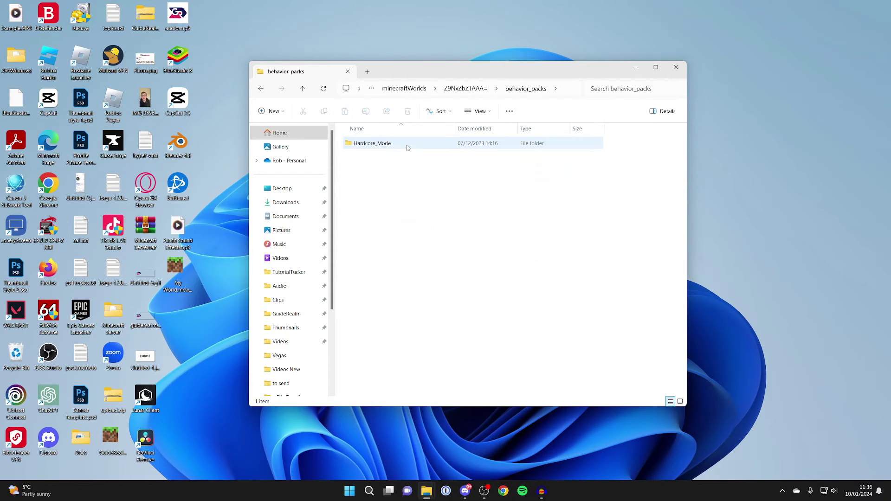
left_click(260, 88)
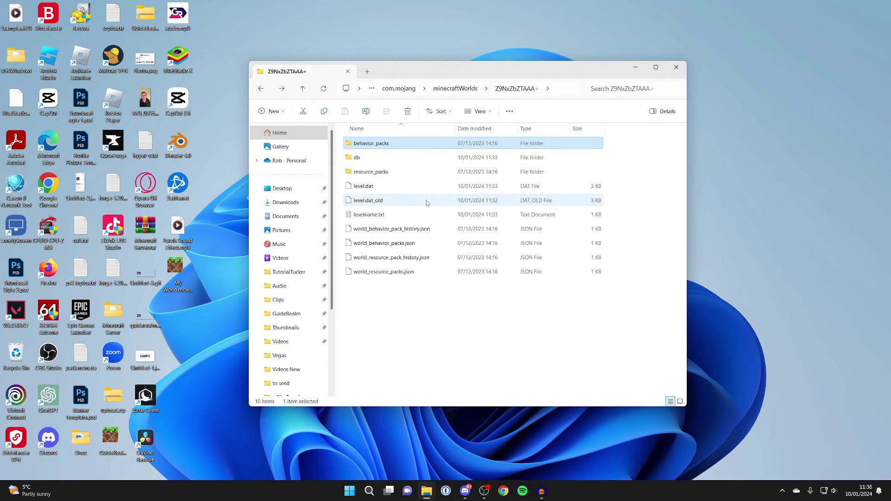
left_click(262, 89)
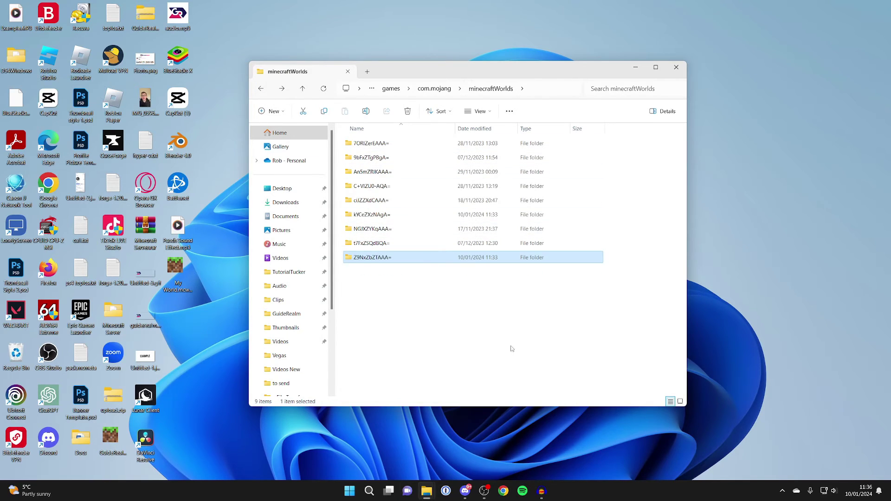
right_click(396, 259)
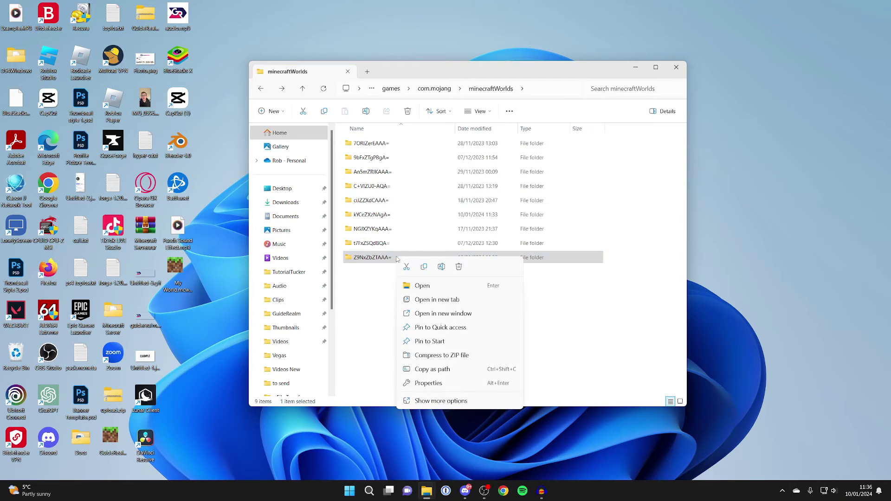
Copy the Z9NxZbZTAAA= world folder to the desktop and close Explorer.
left_click(425, 269)
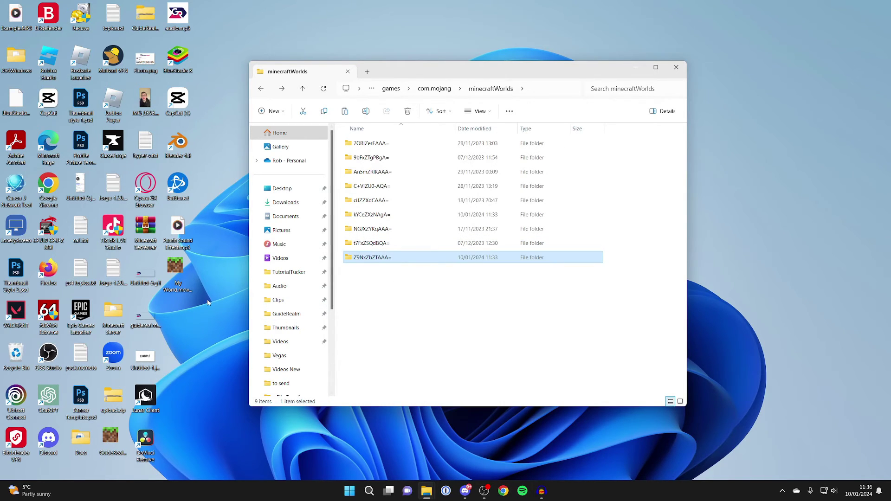
right_click(184, 315)
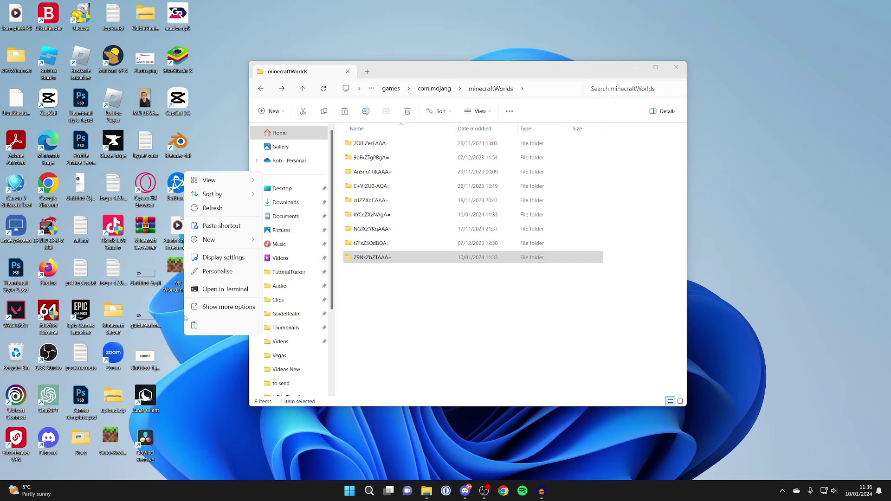
left_click(194, 325)
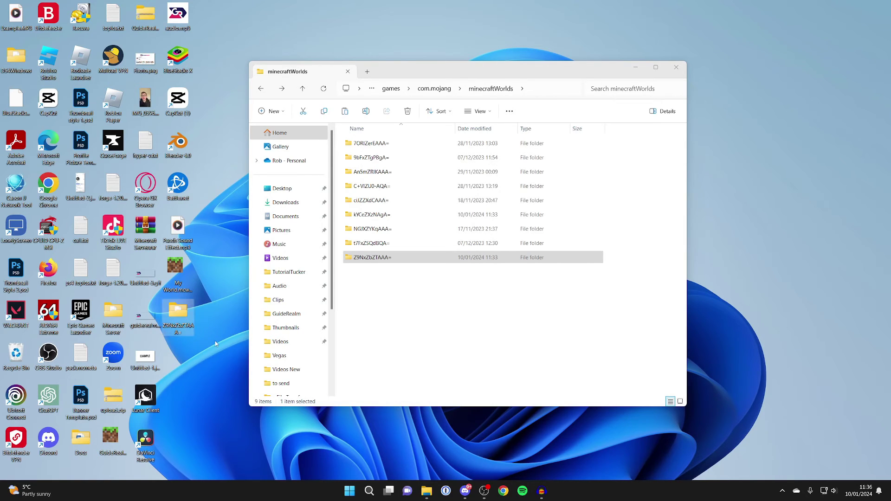
key("F2")
left_click(222, 317)
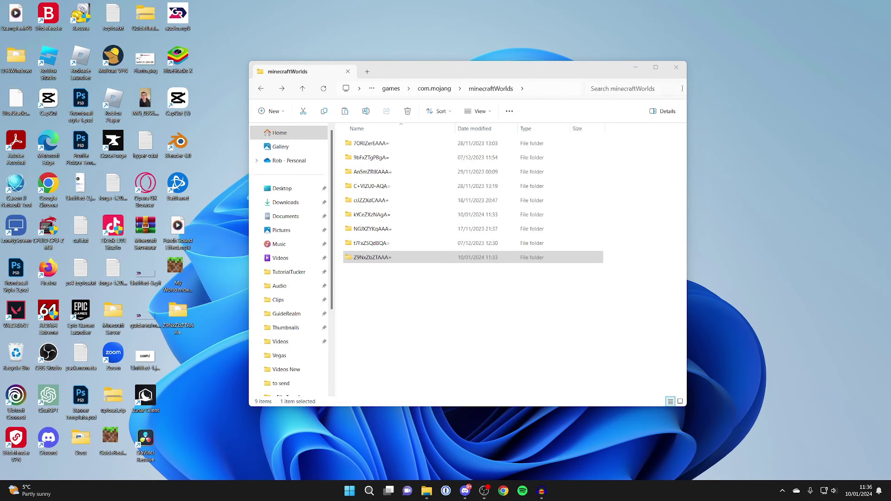
left_click(678, 71)
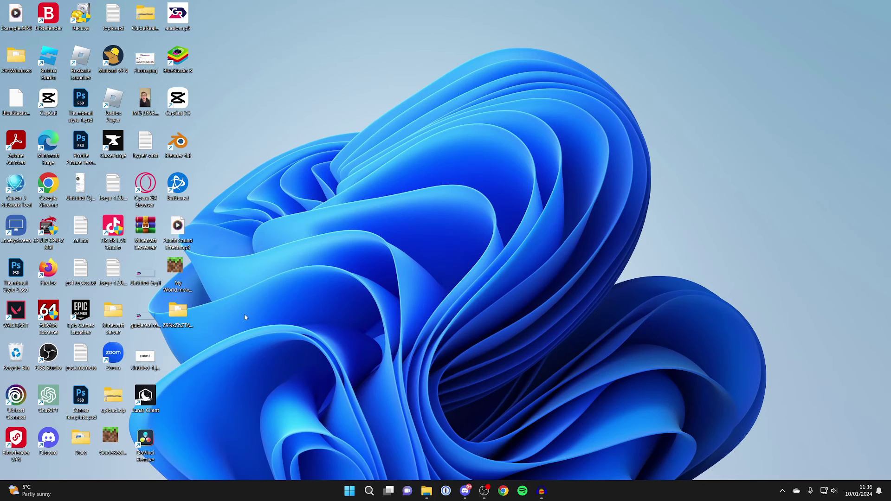
Compress the desktop Z9NxZbZTAAA= folder into a ZIP file.
left_click(180, 316)
right_click(181, 317)
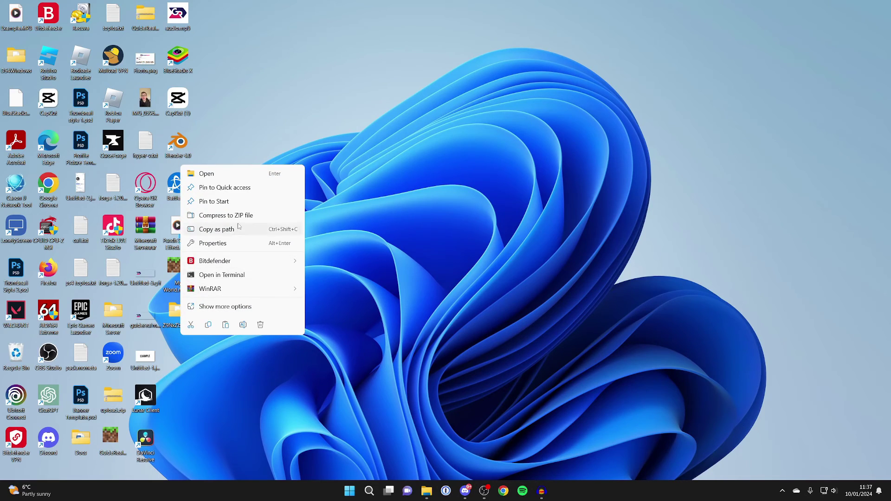
left_click(239, 216)
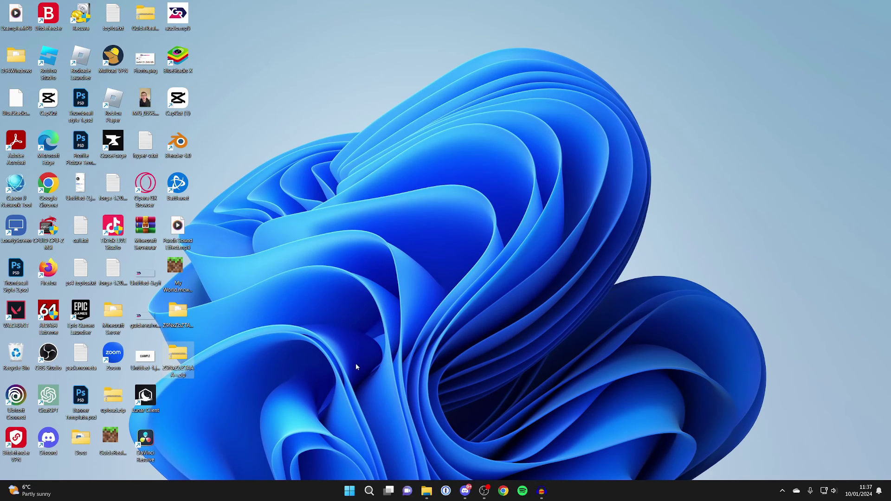
Reopen minecraftWorlds and open Z9NxZbZTAAA=.zip in a window beside it.
left_click(426, 490)
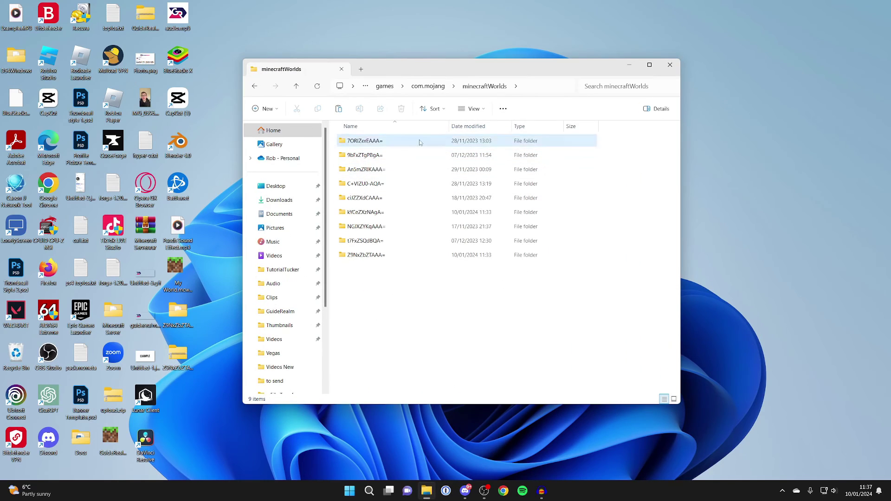
left_click_drag(466, 71, 554, 61)
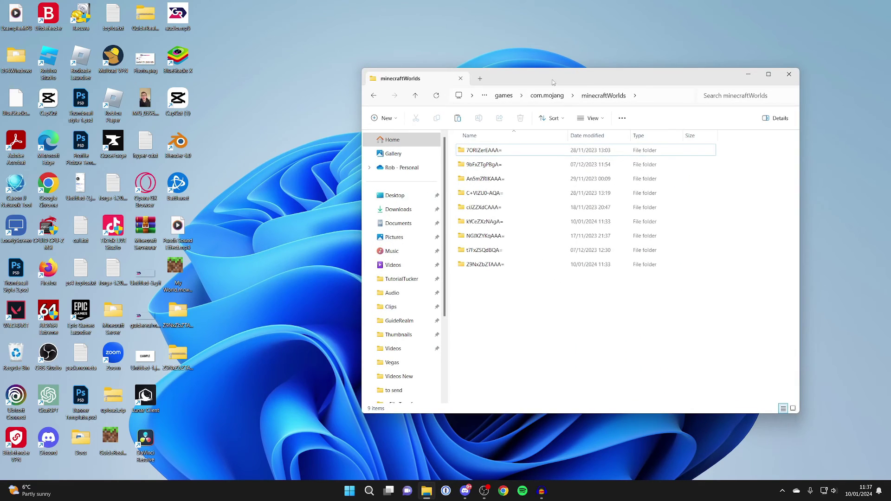
double_click(179, 356)
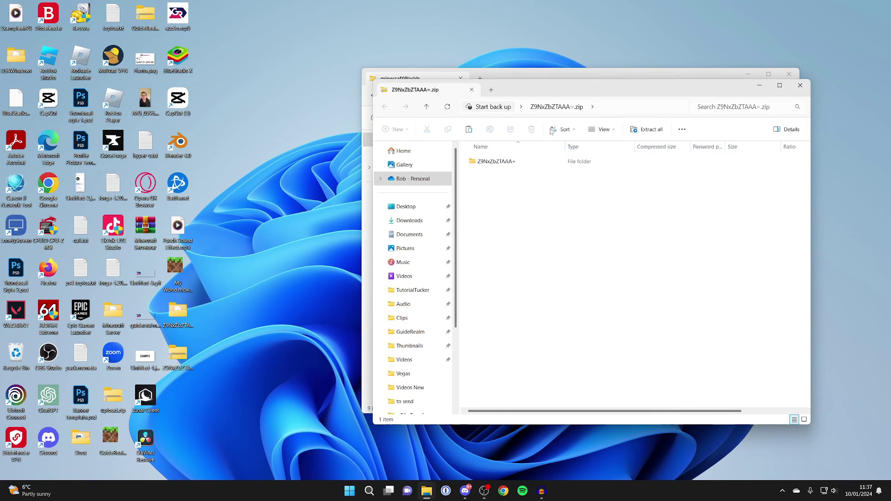
left_click_drag(553, 83, 328, 193)
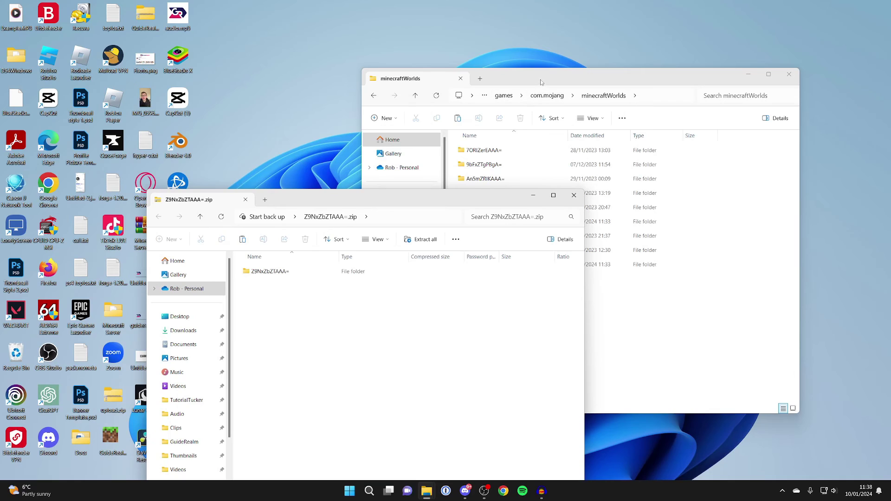
left_click_drag(542, 83, 547, 74)
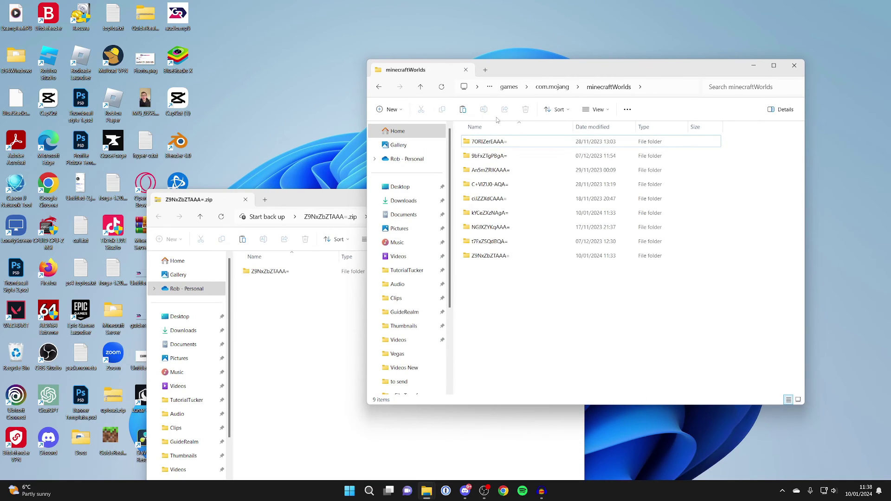
Check the existing world folder, then drag the zipped Z9NxZbZTAAA= folder into minecraftWorlds.
double_click(508, 258)
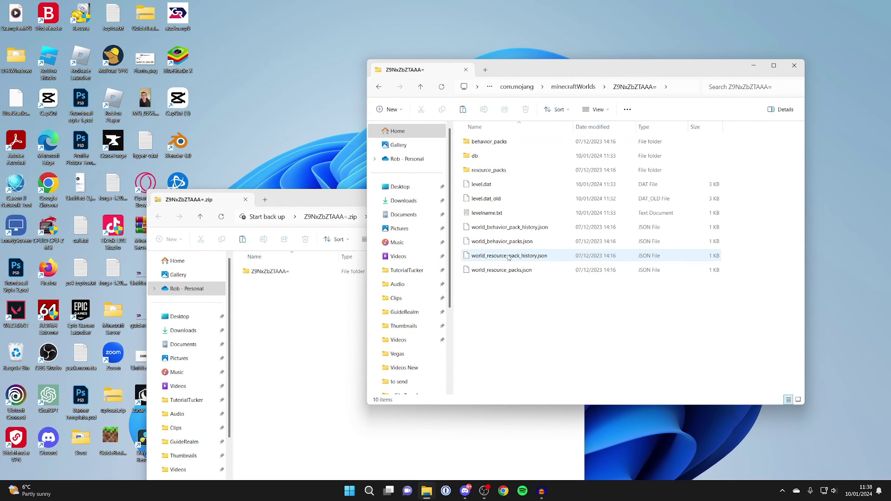
key("alt+Left")
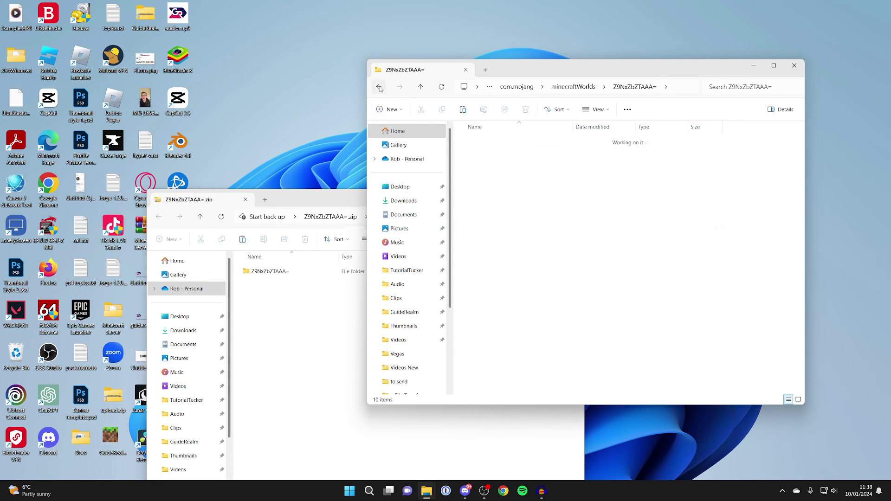
left_click(295, 271)
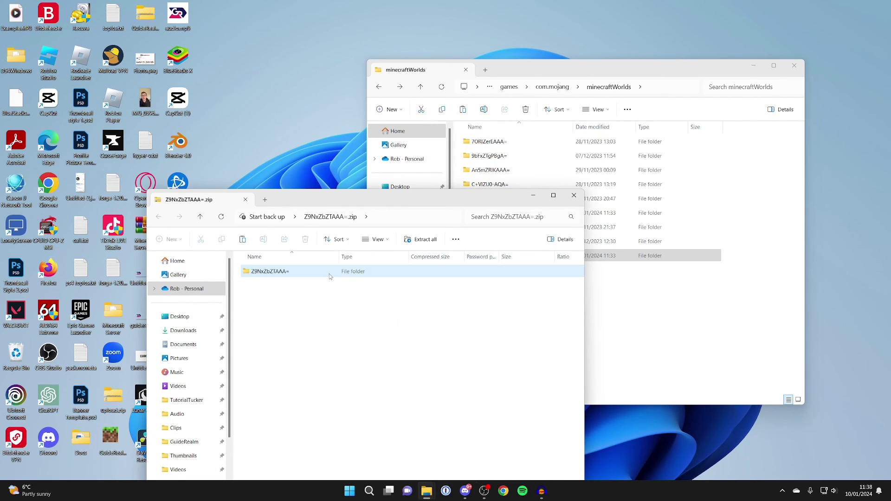
left_click_drag(329, 274, 643, 302)
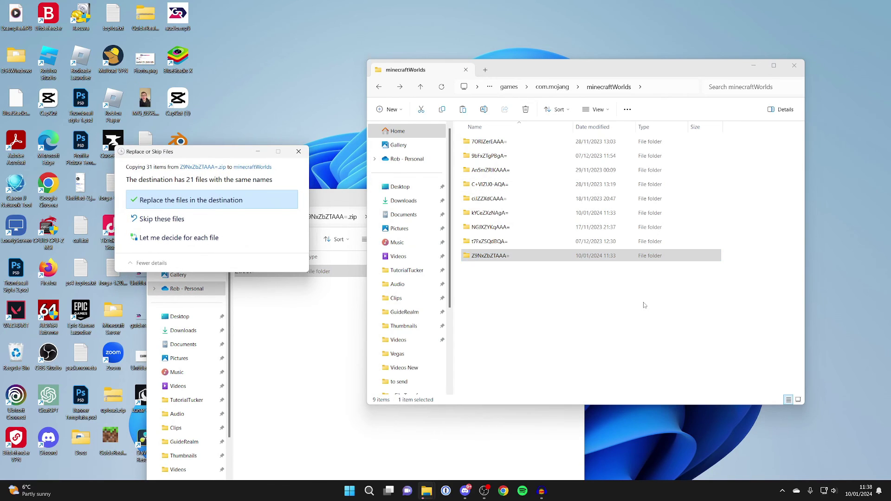
Replace the destination files with the zipped world's, check the restored folder, and close both windows.
left_click(187, 199)
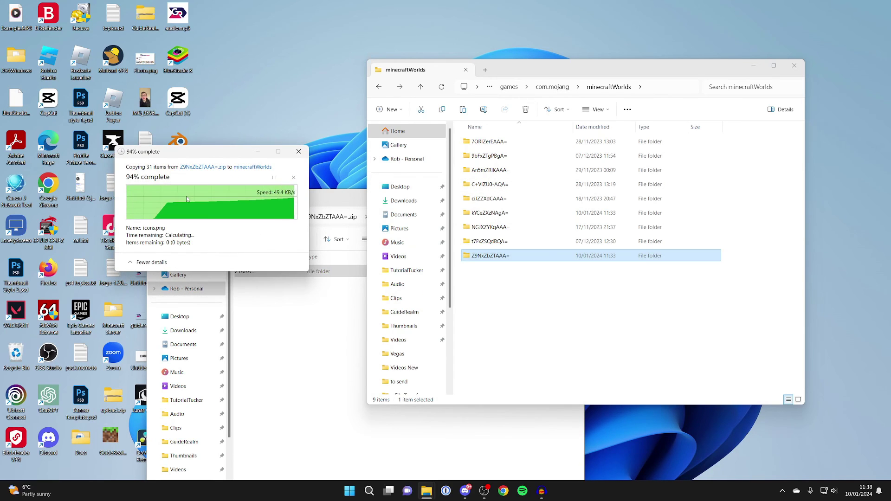
double_click(501, 257)
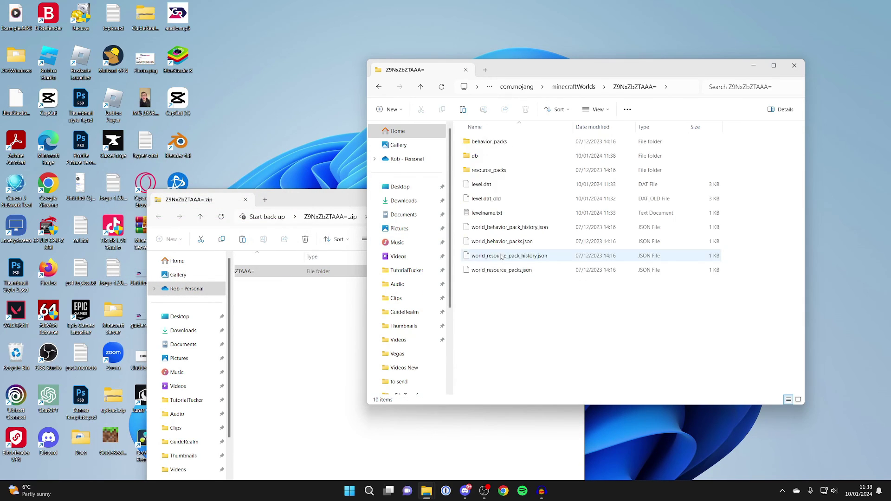
left_click(794, 67)
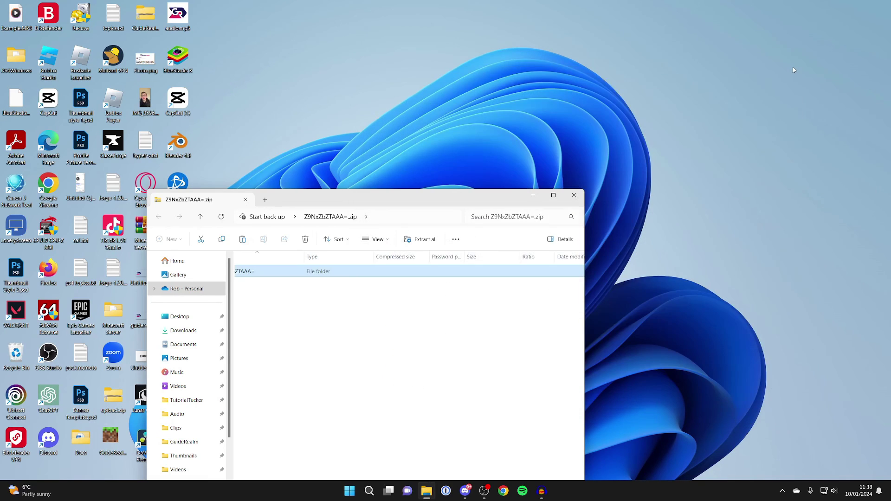
left_click(573, 197)
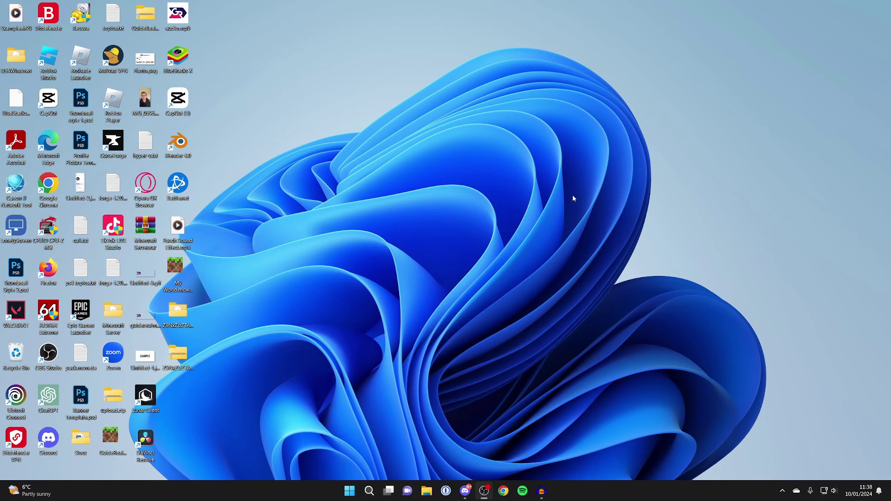